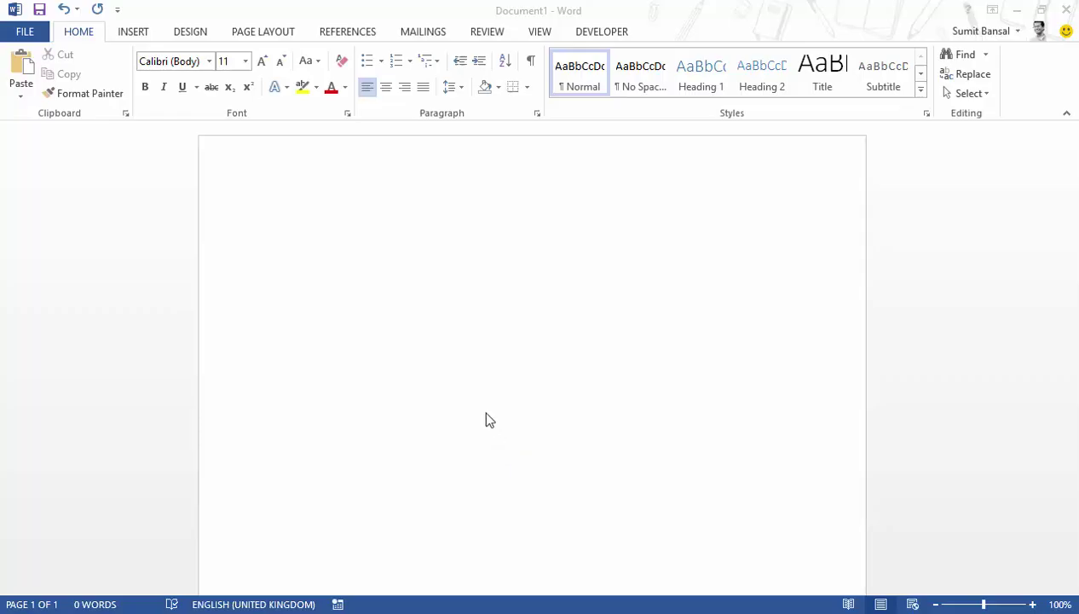
Type =RAND() at the top of the page to generate five sample paragraphs.
click(305, 215)
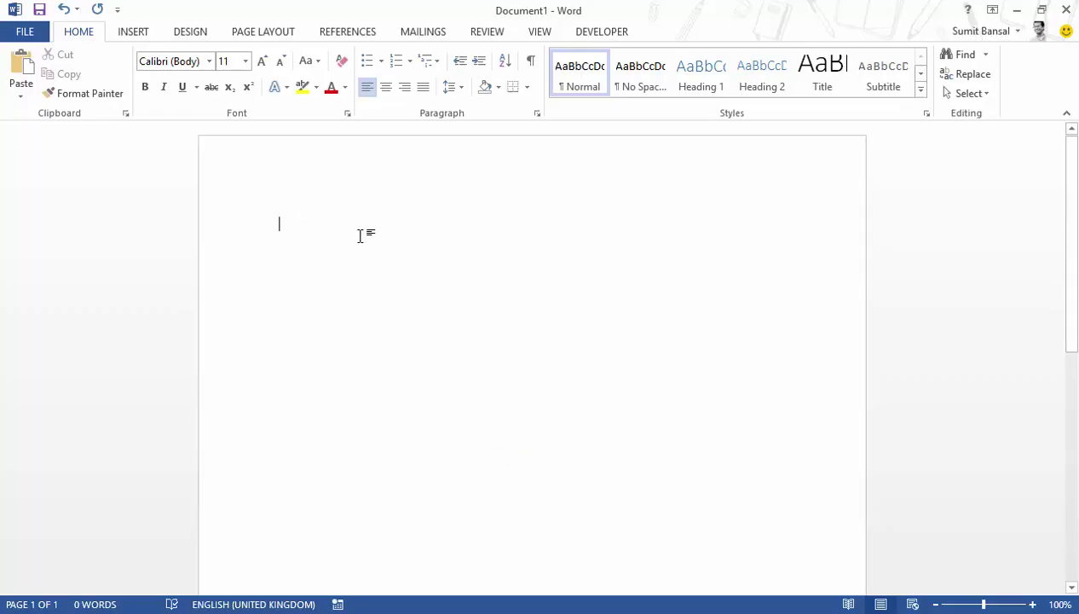
ctrl+scroll(359, 235, up, 3)
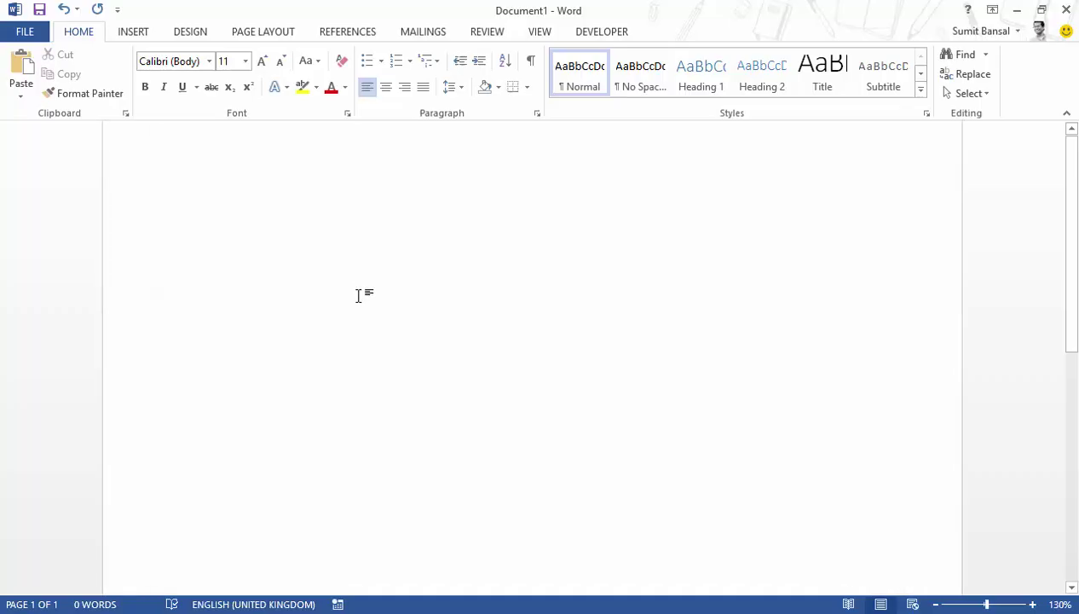
text(=RAND())
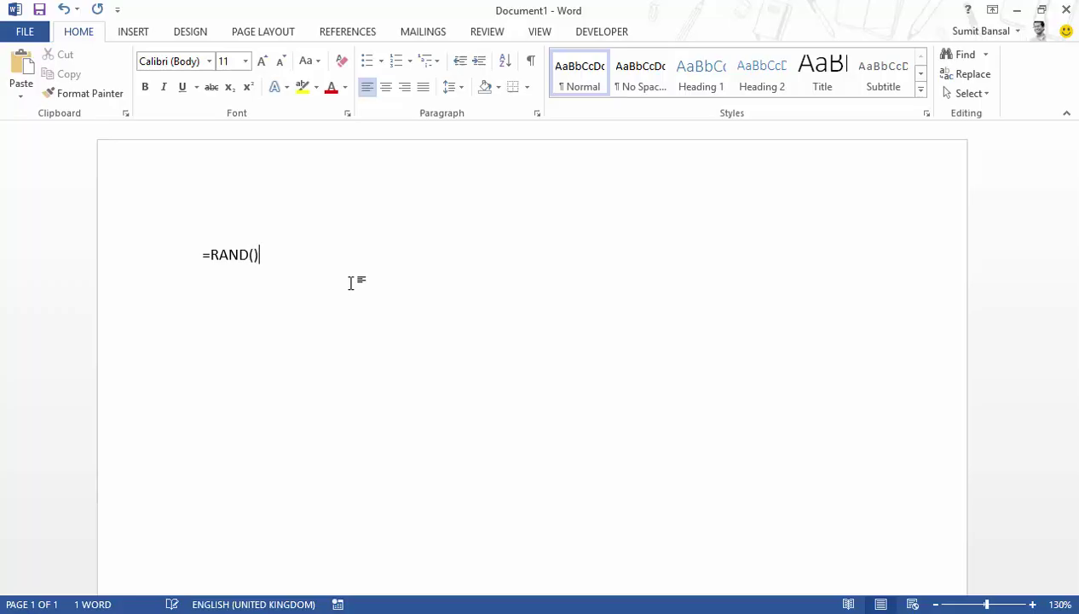
key(Return)
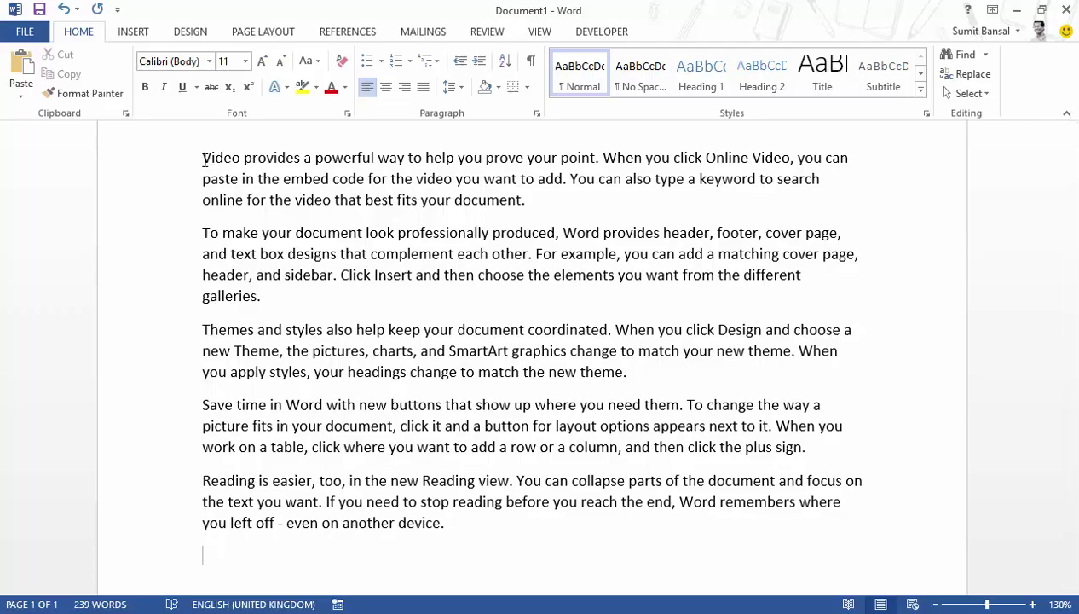
Replace all text with =RAND(3,4) output, then select the three new paragraphs.
drag(205, 159, 499, 505)
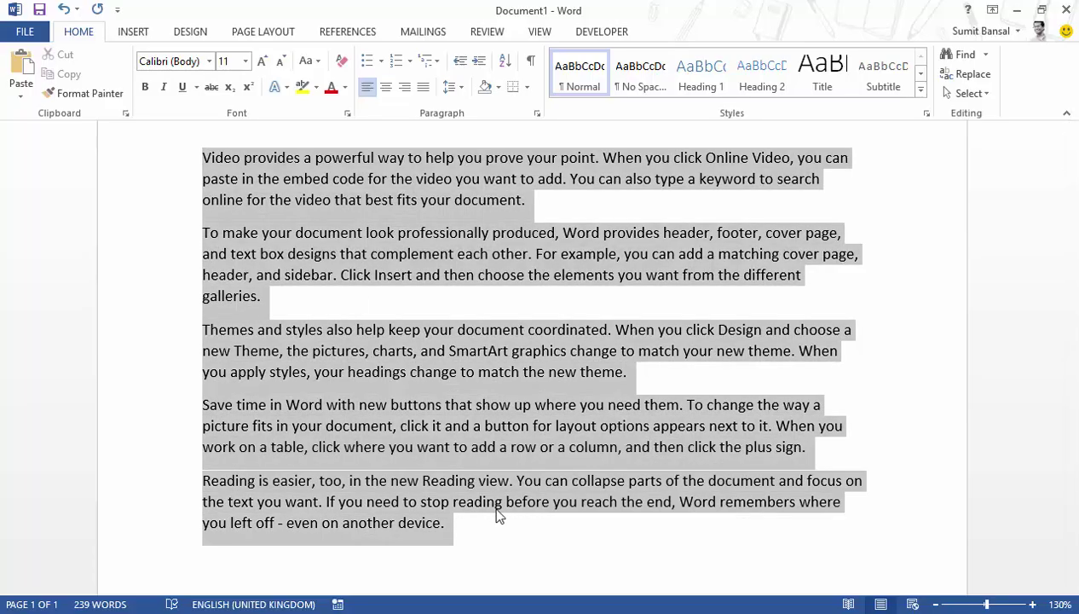
scroll(499, 504, down, 5)
text(=)
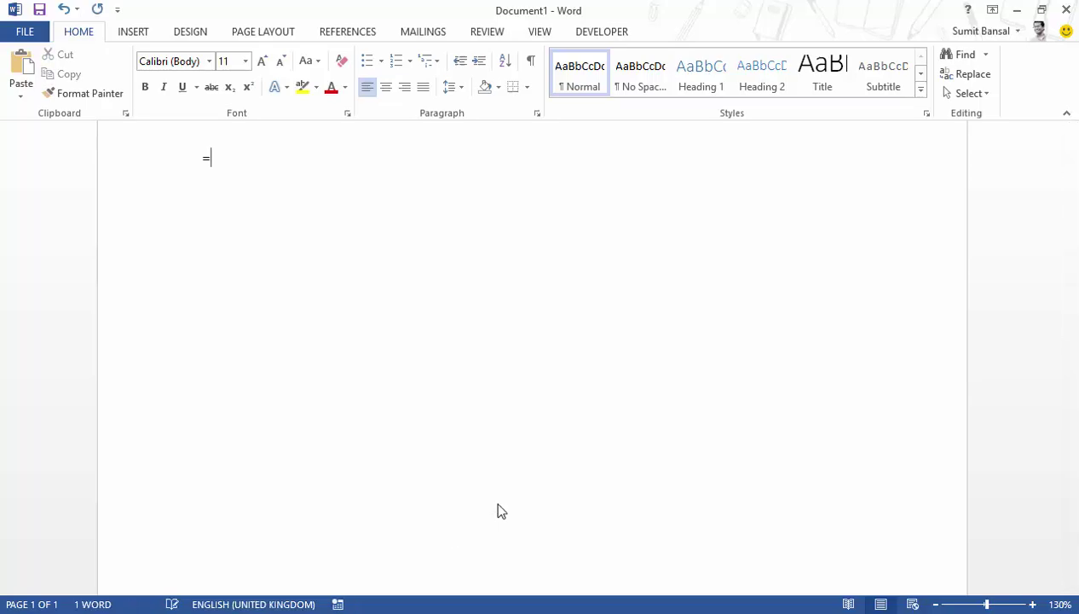
text(RAND()
text(3,4)
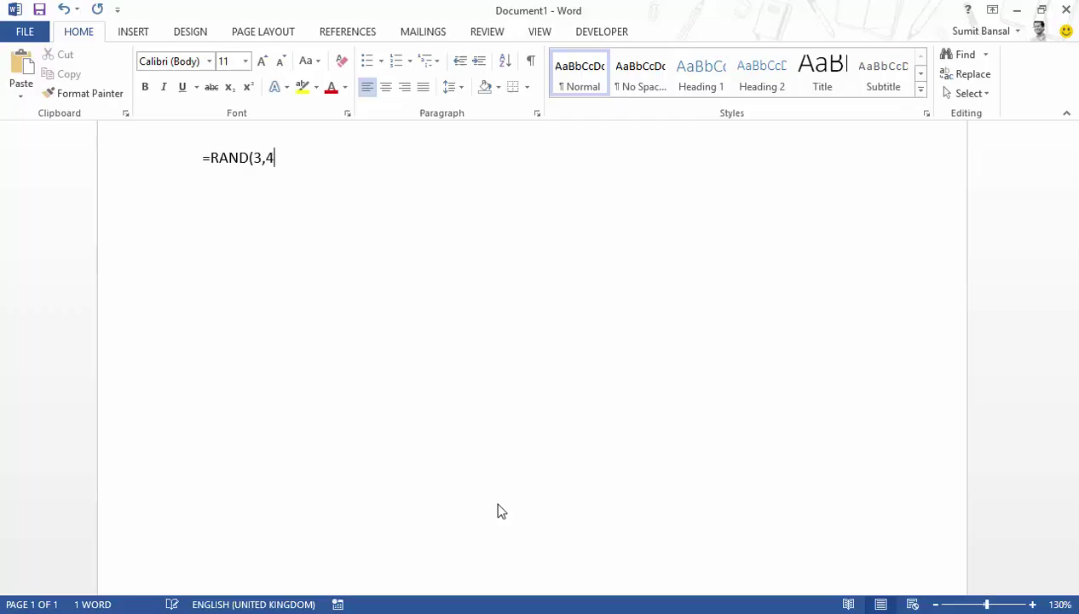
text())
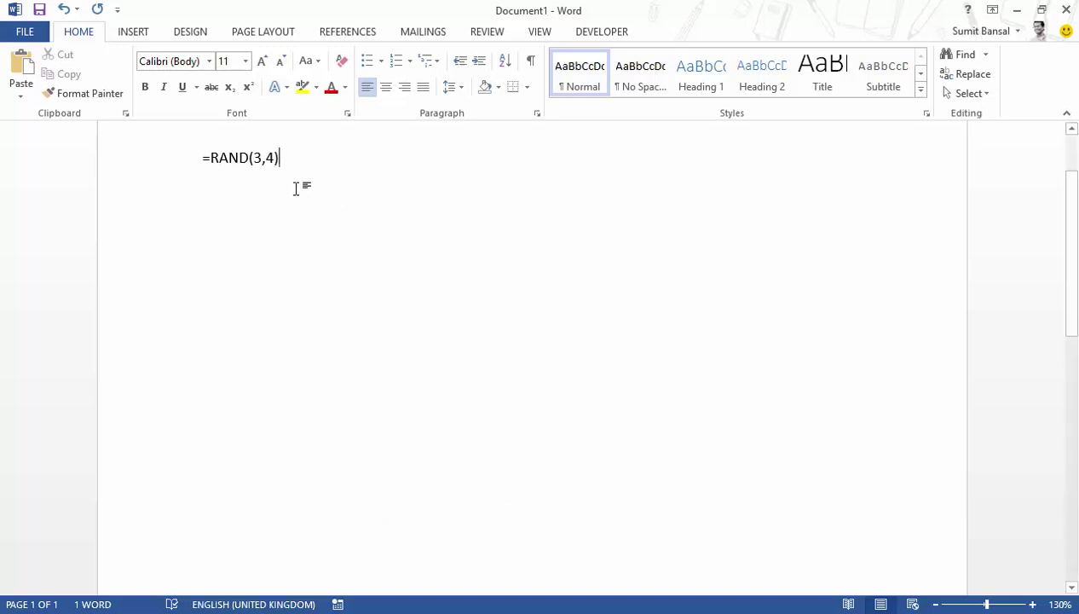
double_click(262, 157)
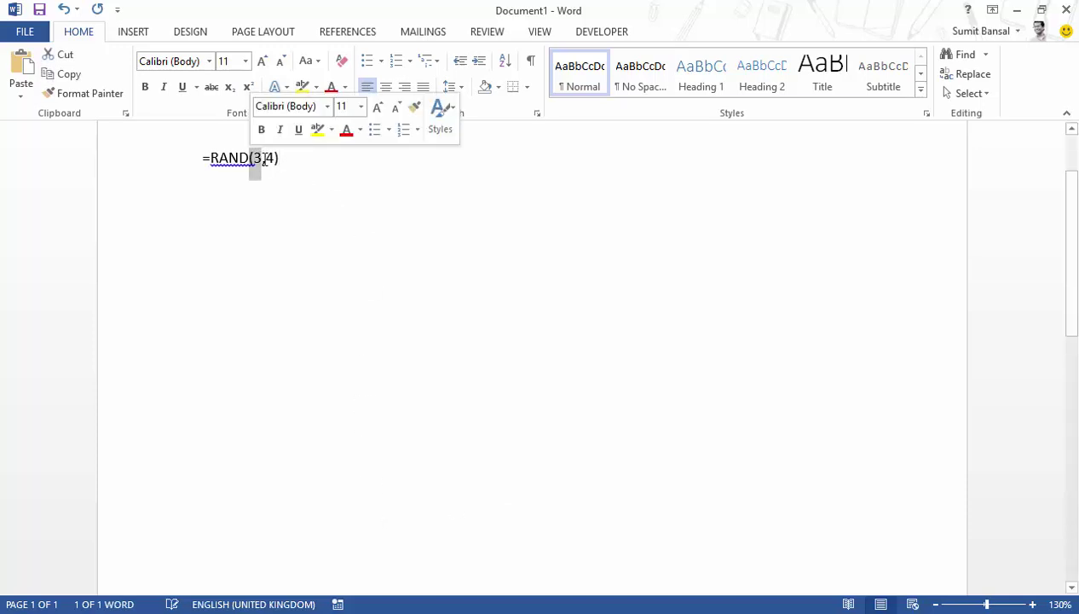
double_click(268, 156)
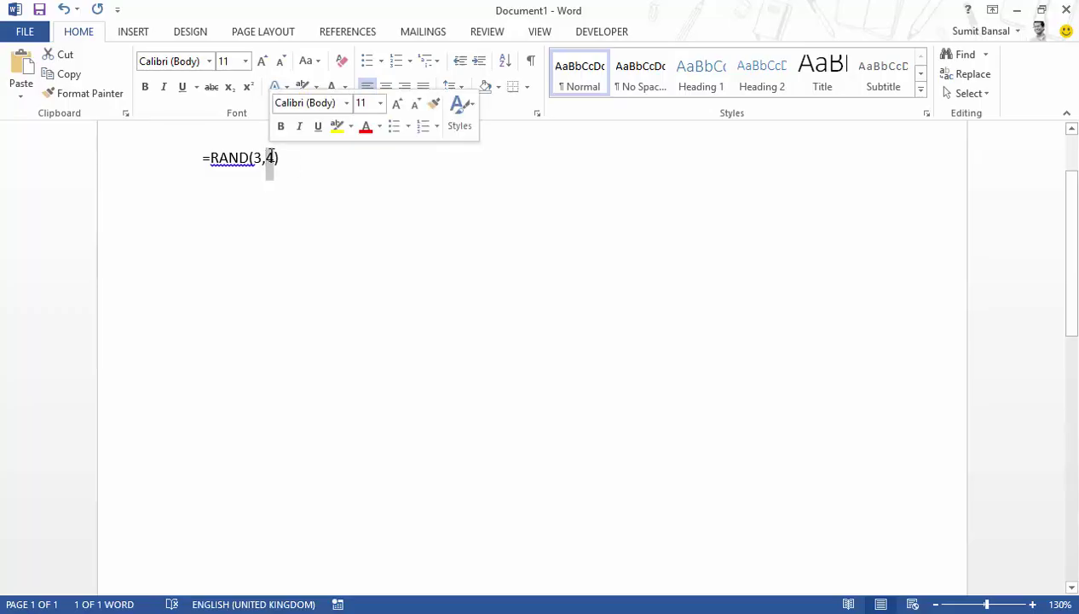
click(330, 178)
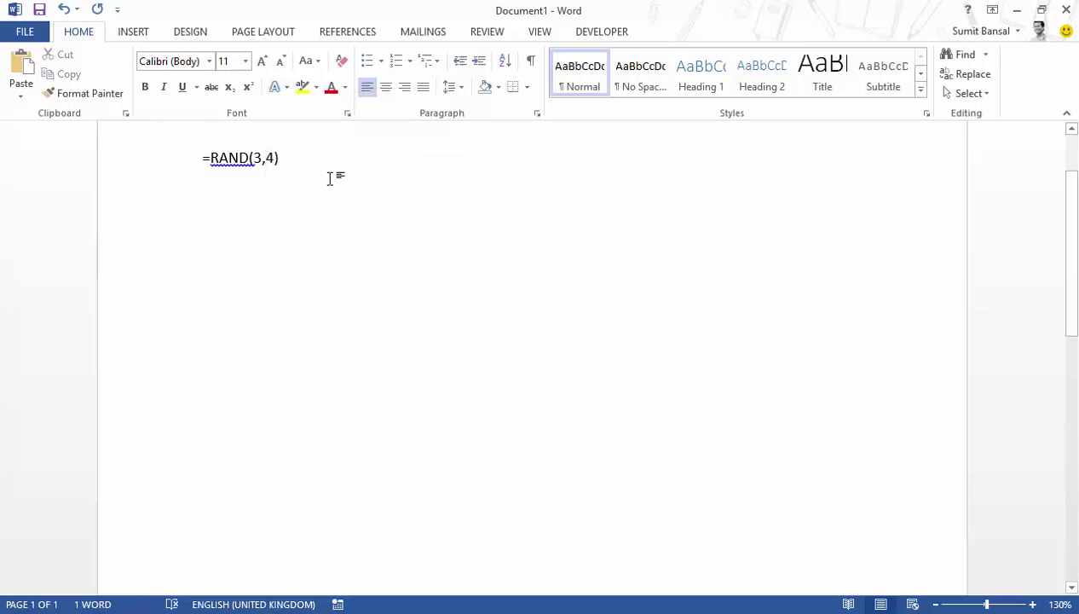
key(Return)
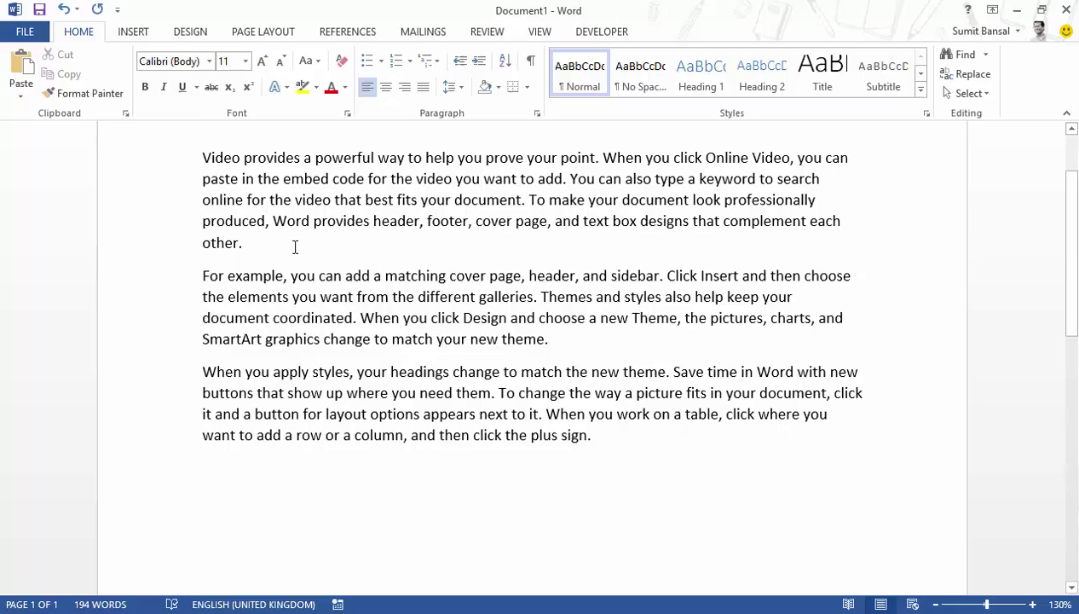
mouse_move(204, 158)
mouse_down()
mouse_move(624, 424)
mouse_move(623, 433)
mouse_up()
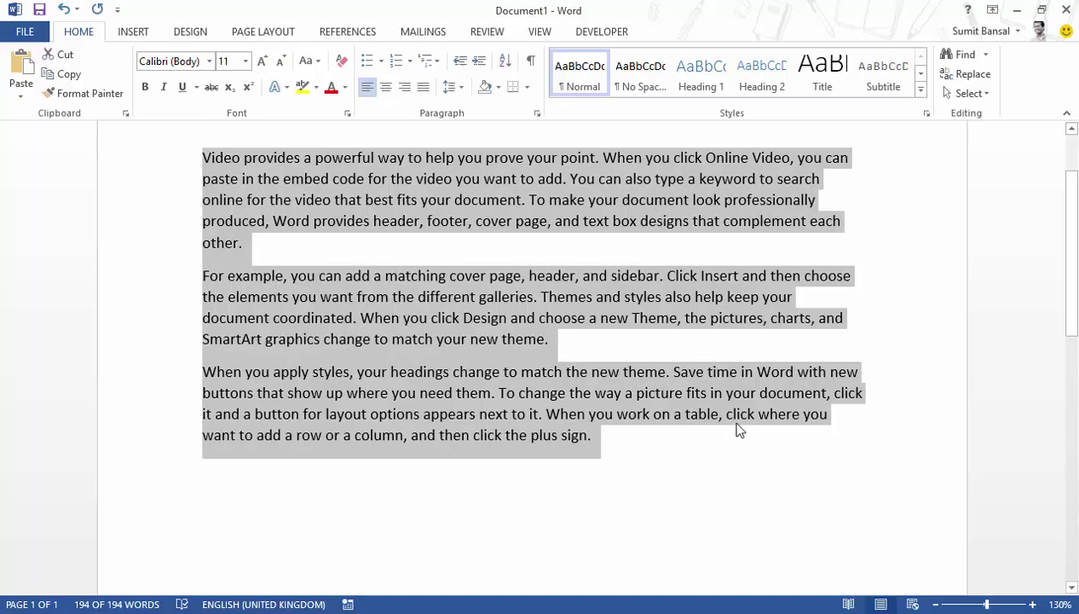
Delete the selected text and generate quick-brown-fox paragraphs with =RAND.OLD().
key(Delete)
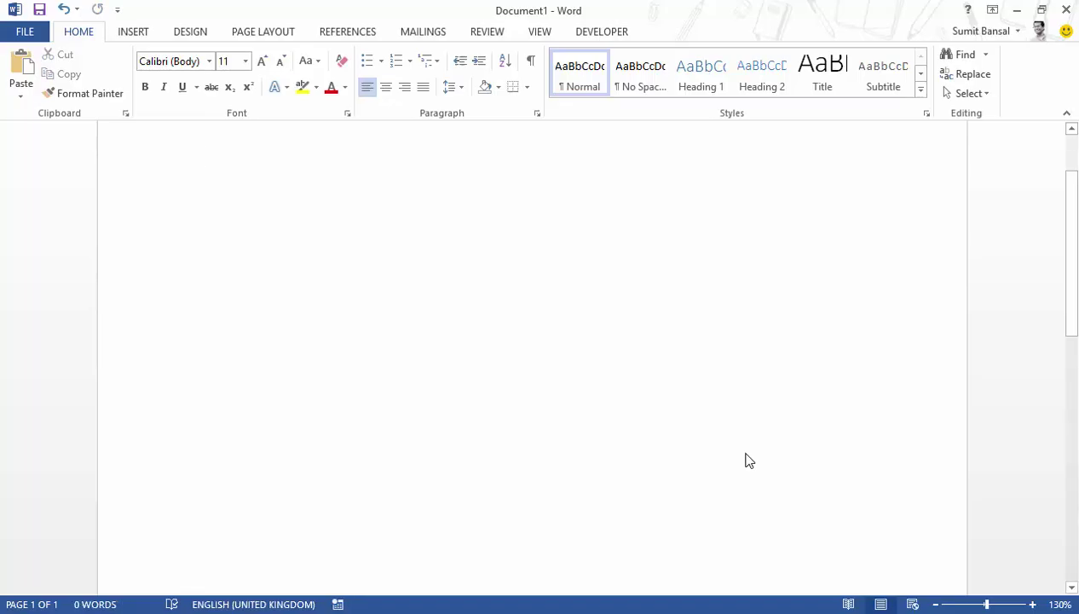
text(=RAND)
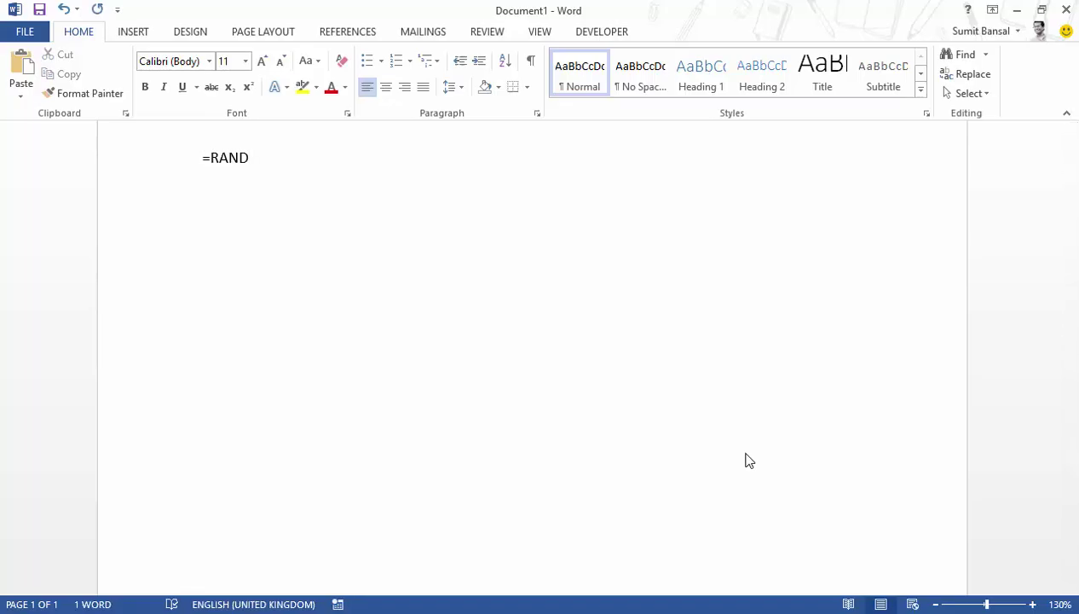
text(.OLD())
key(Return)
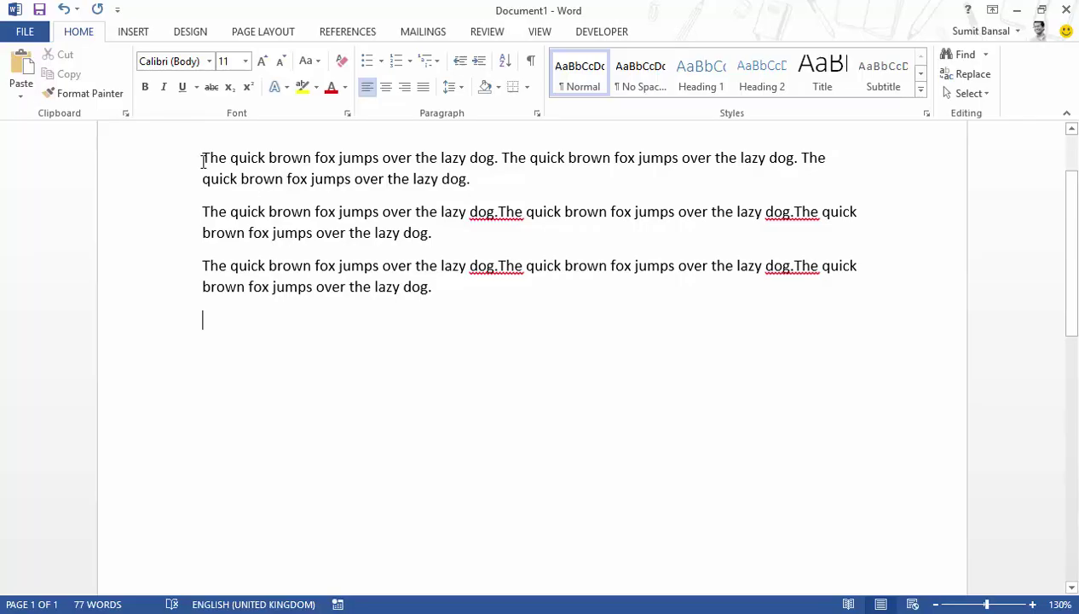
Overwrite the fox paragraphs with =RAND.OLD(3,5): three paragraphs of five sentences.
drag(202, 160, 444, 291)
text(=)
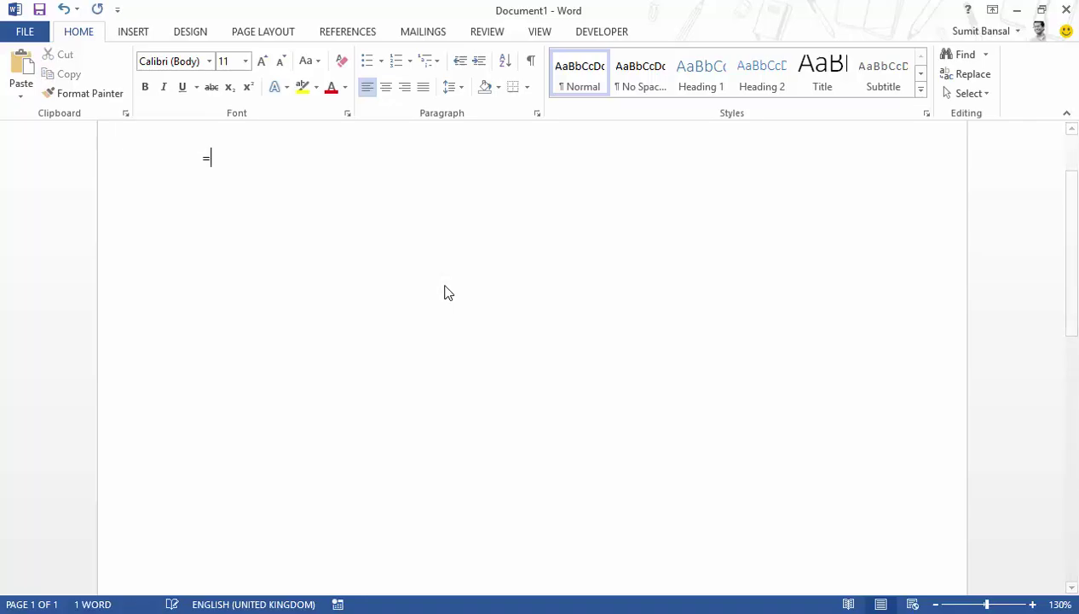
text(RAND.OLD()
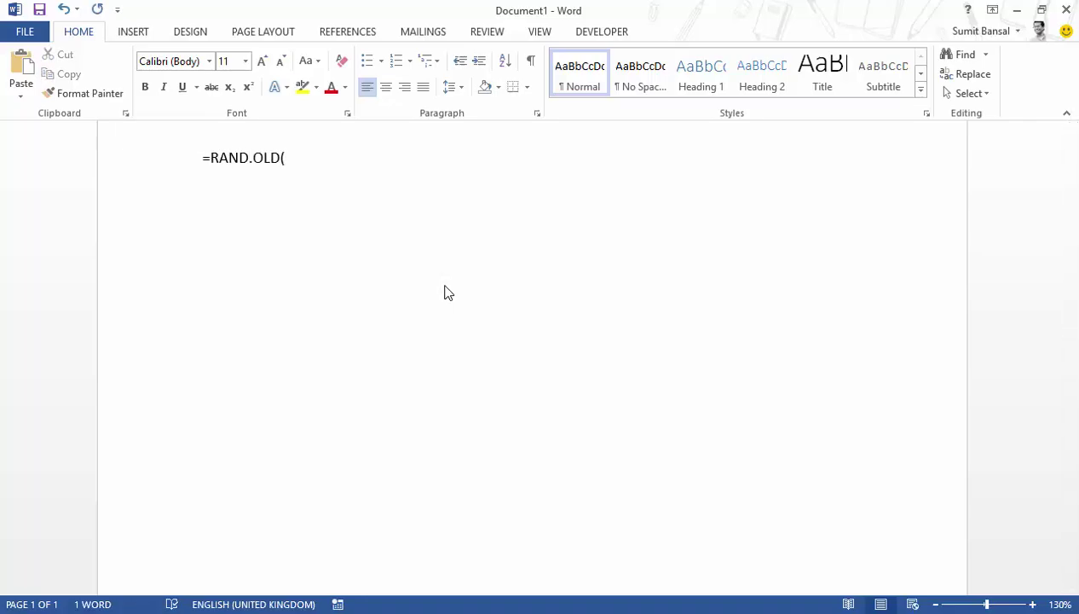
text(3,5))
key(Return)
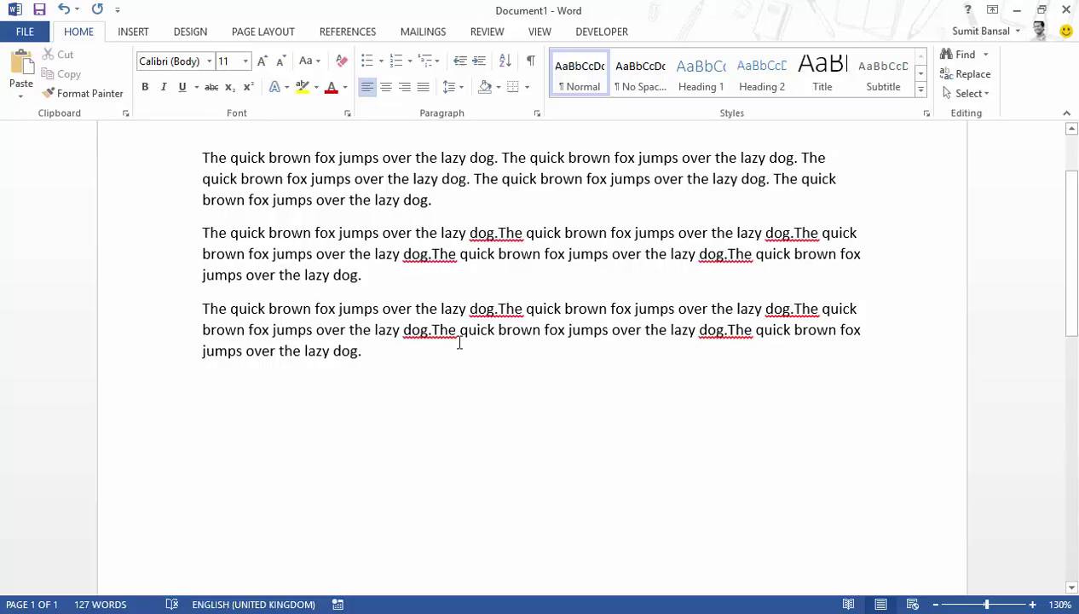
Clear the fox text and generate five Lorem ipsum paragraphs with =lorem().
drag(395, 356, 200, 162)
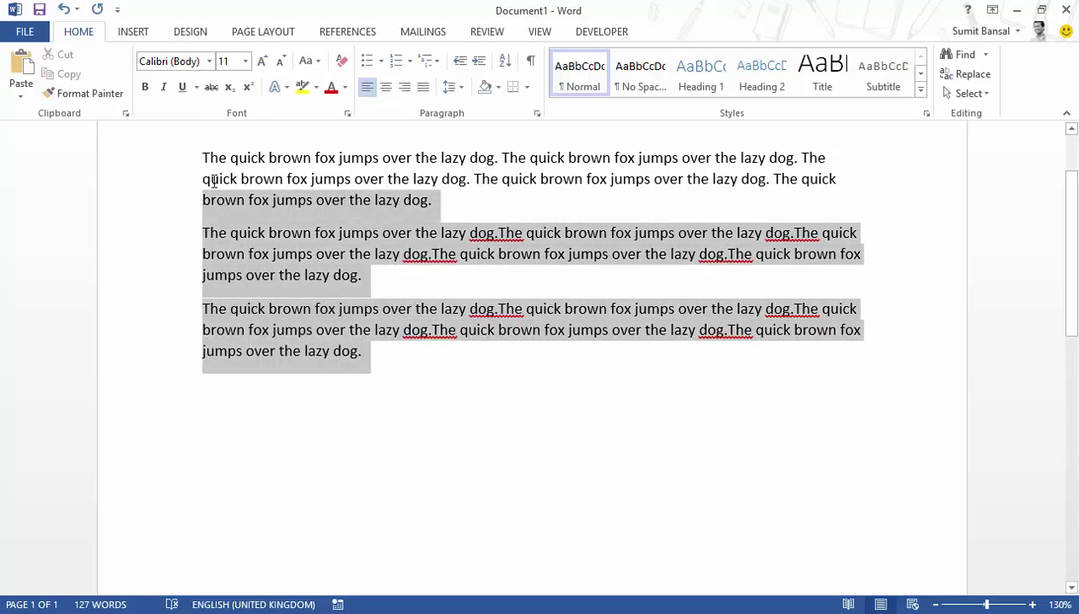
key(Delete)
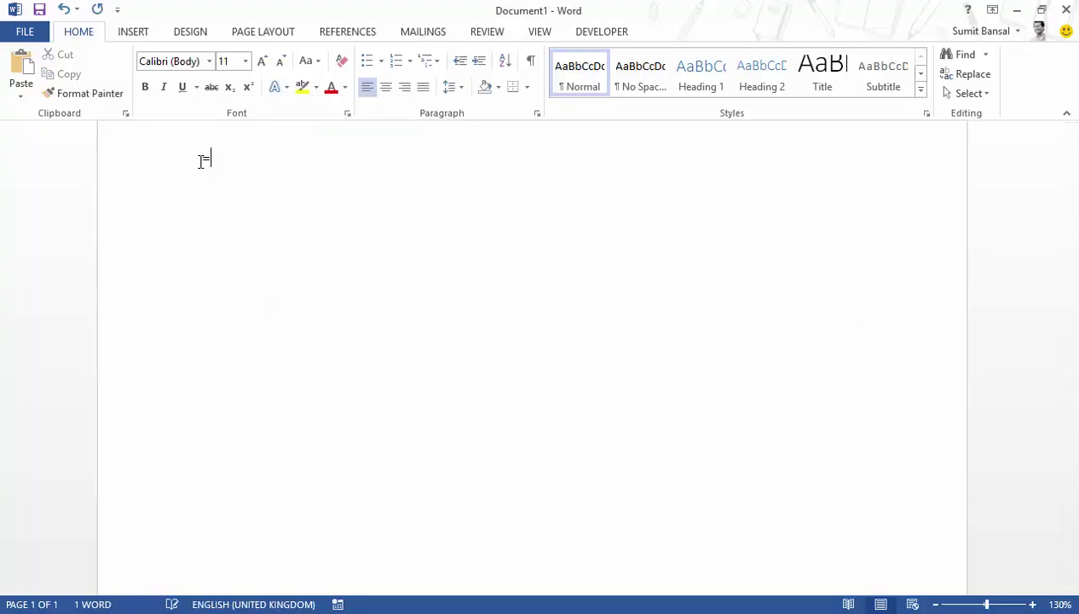
text(=lorem)
text(())
key(Return)
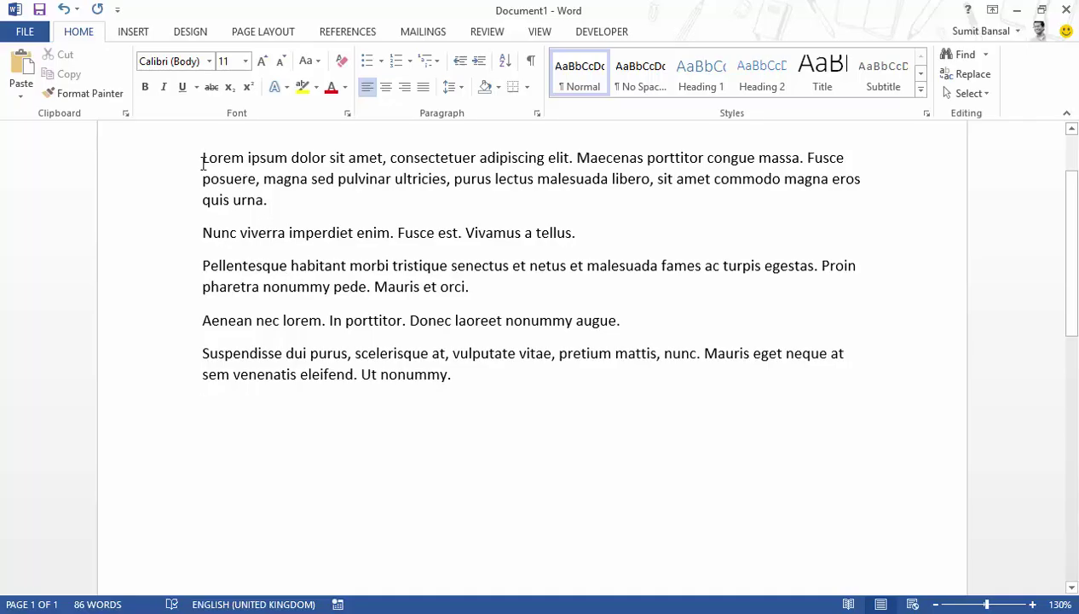
Overwrite the Lorem text with =LOREM(2,5) to get two five-sentence paragraphs.
drag(202, 158, 456, 367)
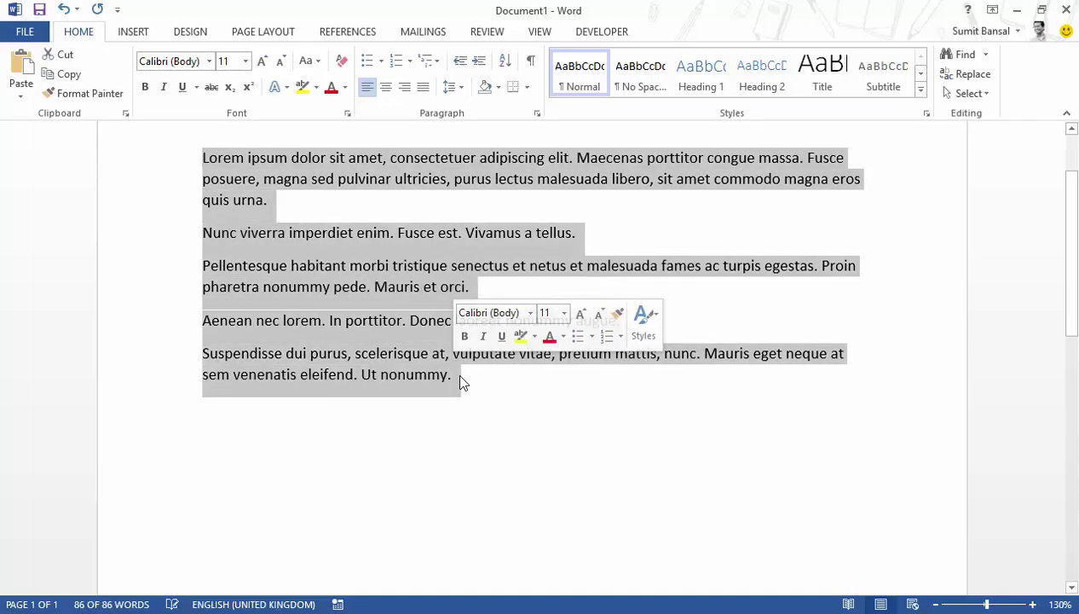
text(=LOREM()
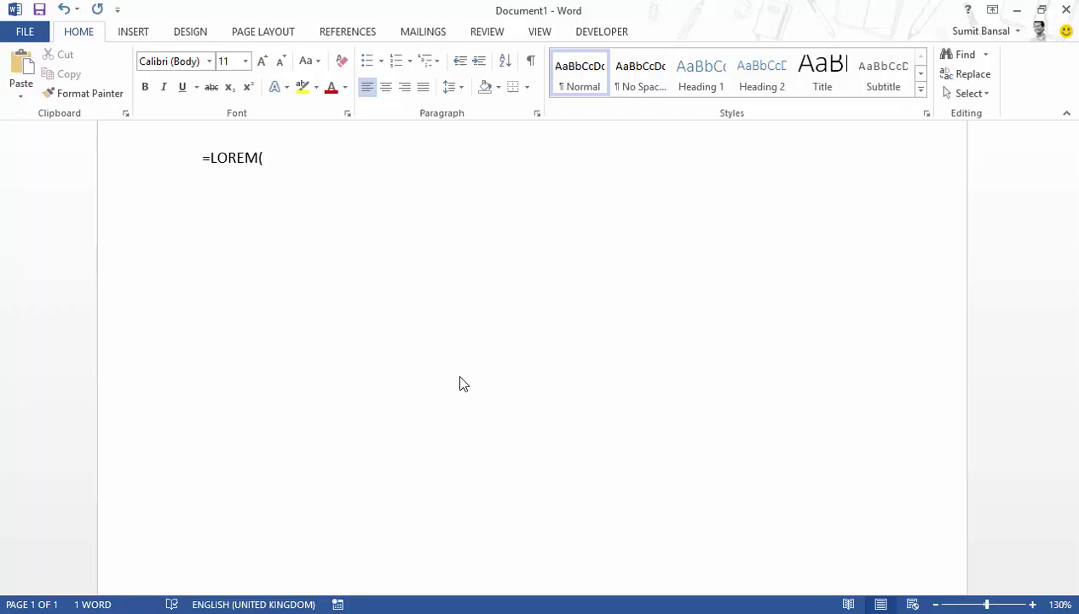
text(2,5))
key(Return)
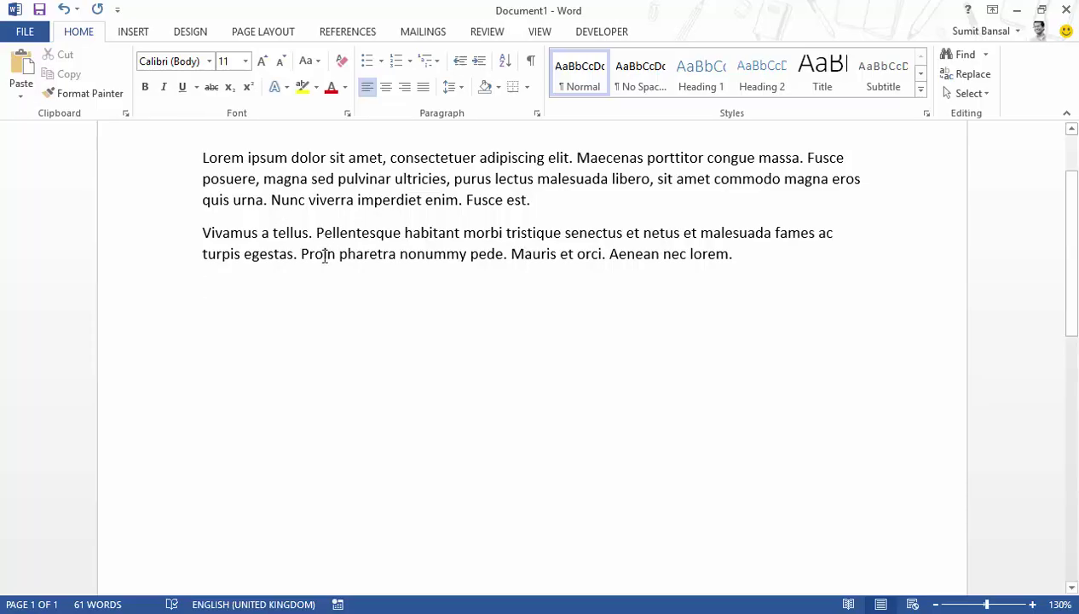
Uncheck 'Replace text as you type' under Options > Proofing > AutoCorrect Options.
click(25, 32)
click(25, 410)
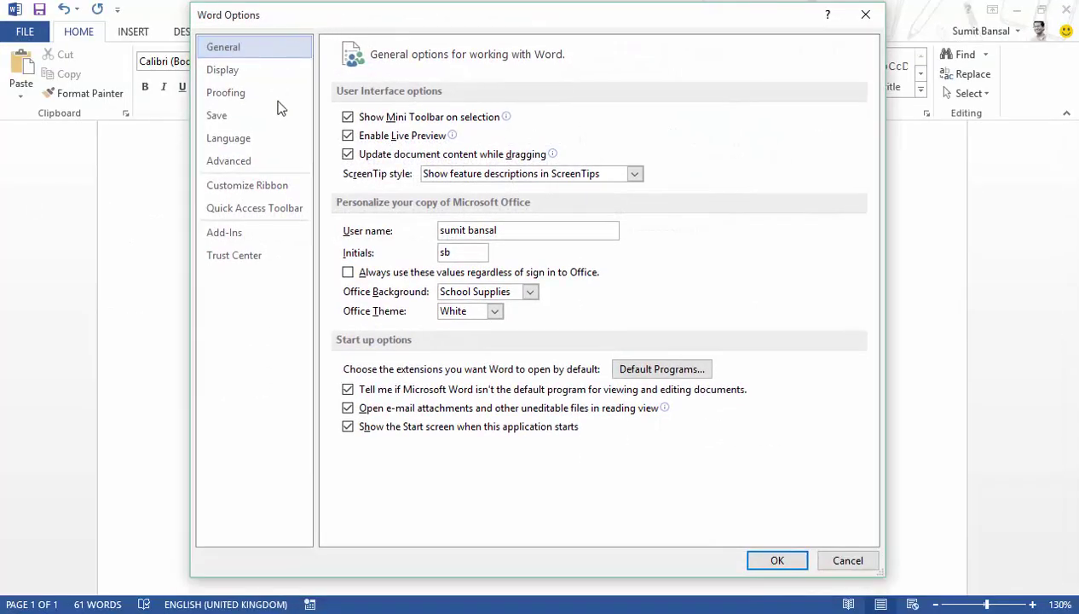
click(246, 95)
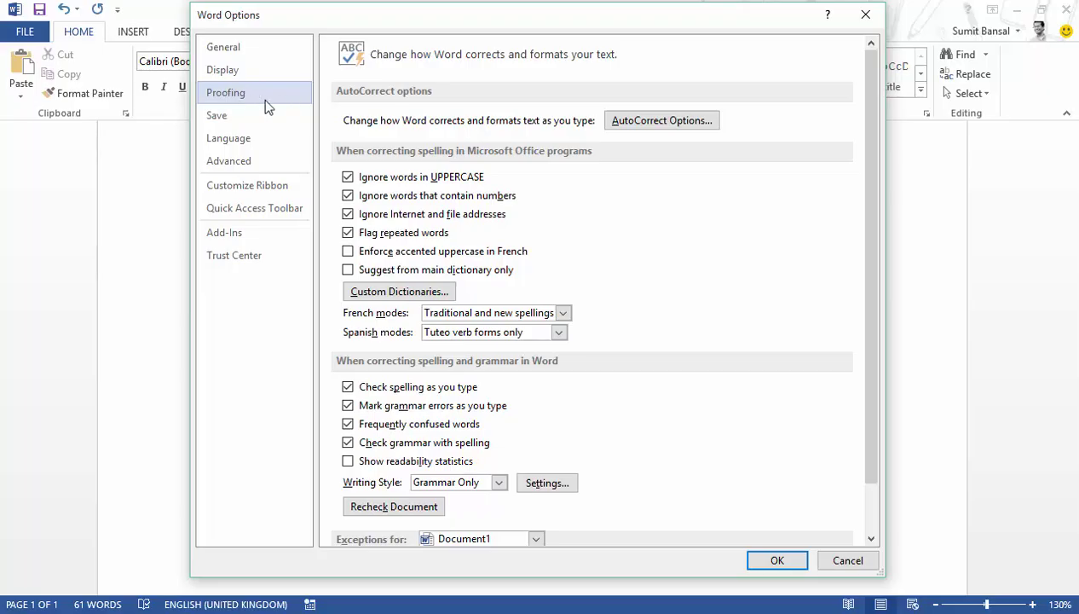
click(655, 124)
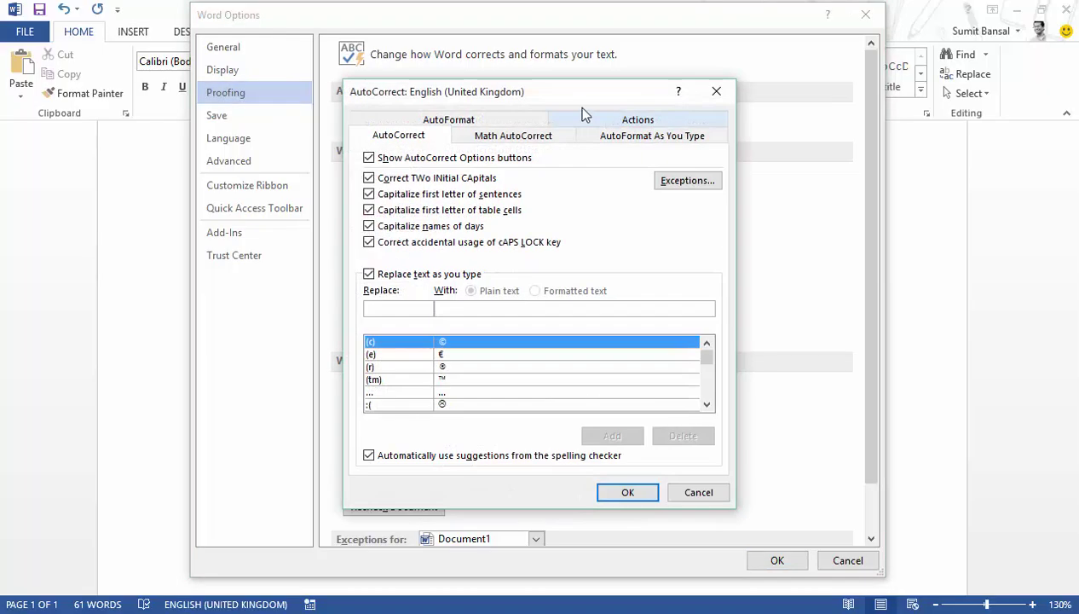
drag(575, 104, 596, 85)
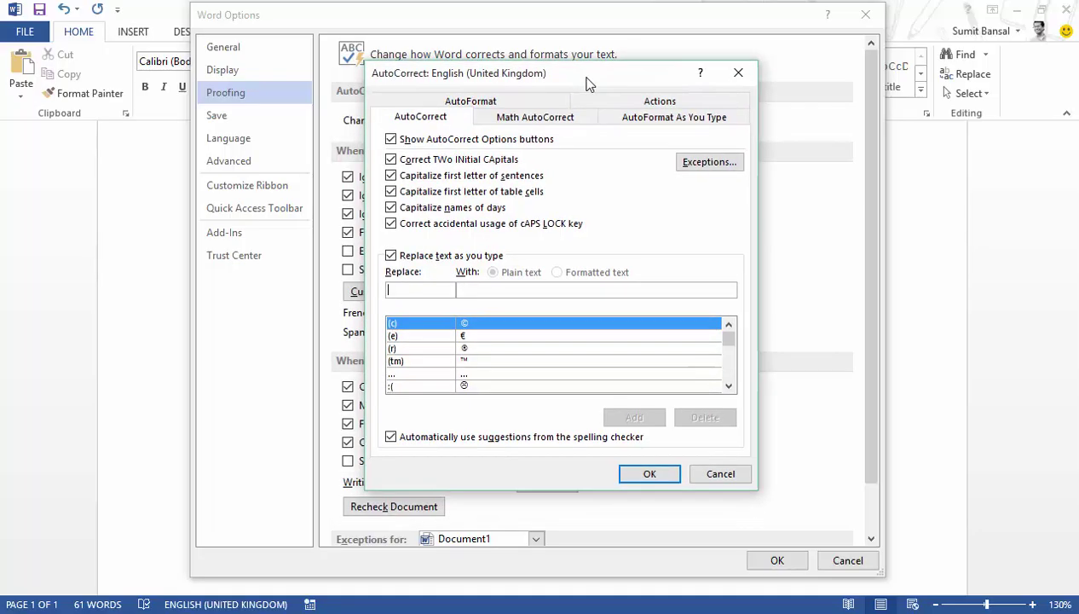
click(401, 257)
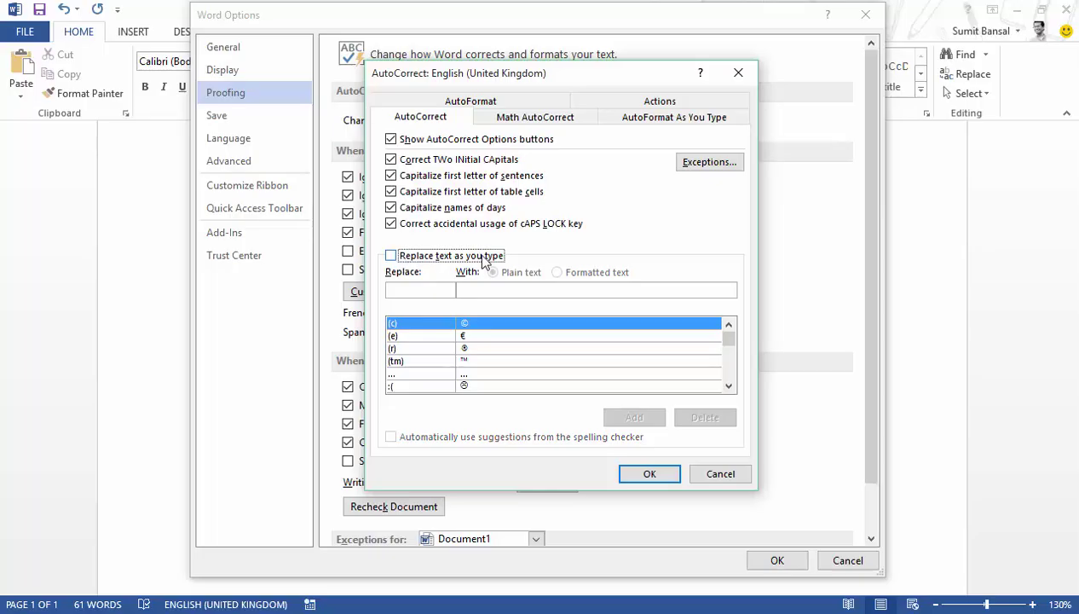
click(645, 472)
click(769, 560)
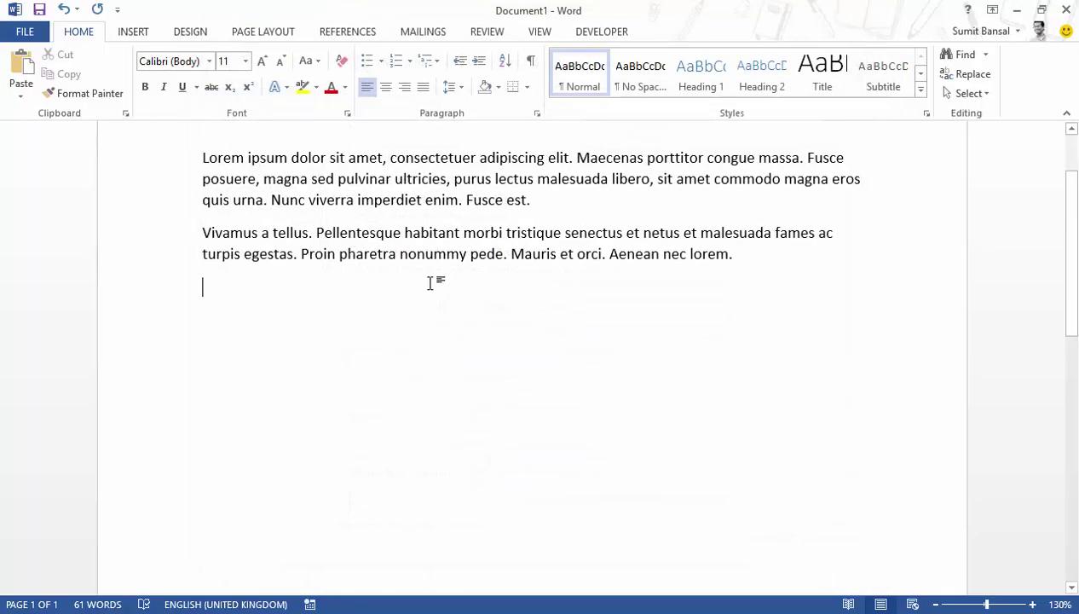
Re-check 'Replace text as you type' in AutoCorrect, then expand a typed =RAND() into five paragraphs.
text(=RAND)
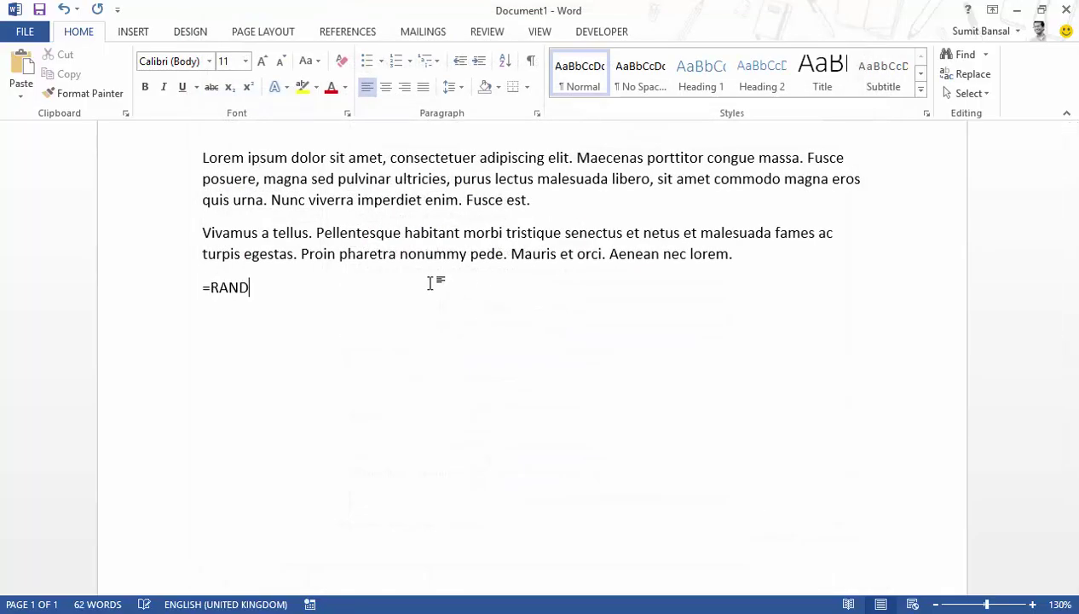
text(()
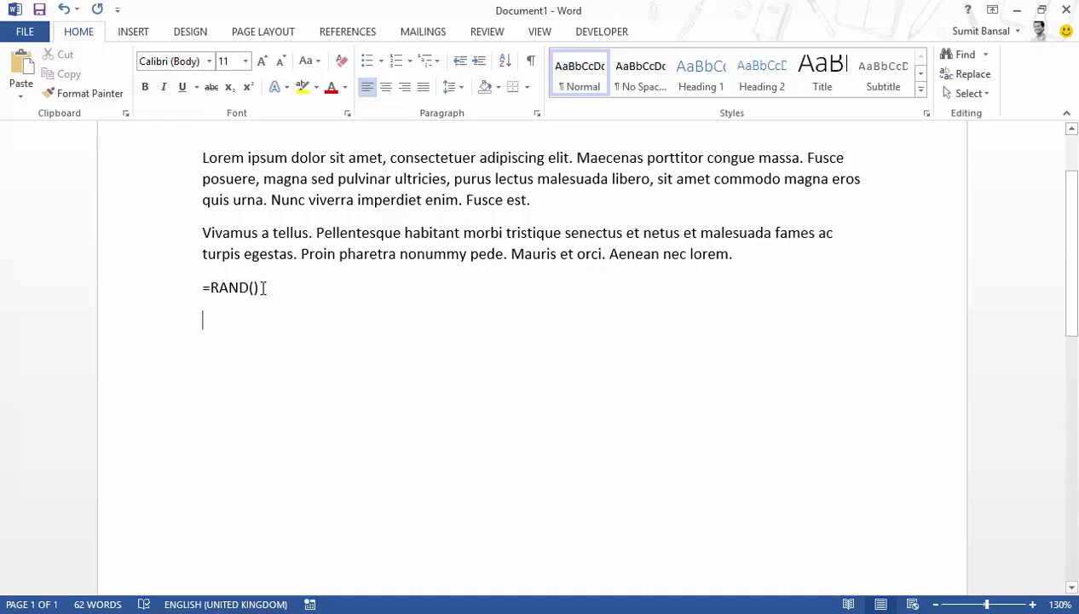
click(32, 32)
click(45, 411)
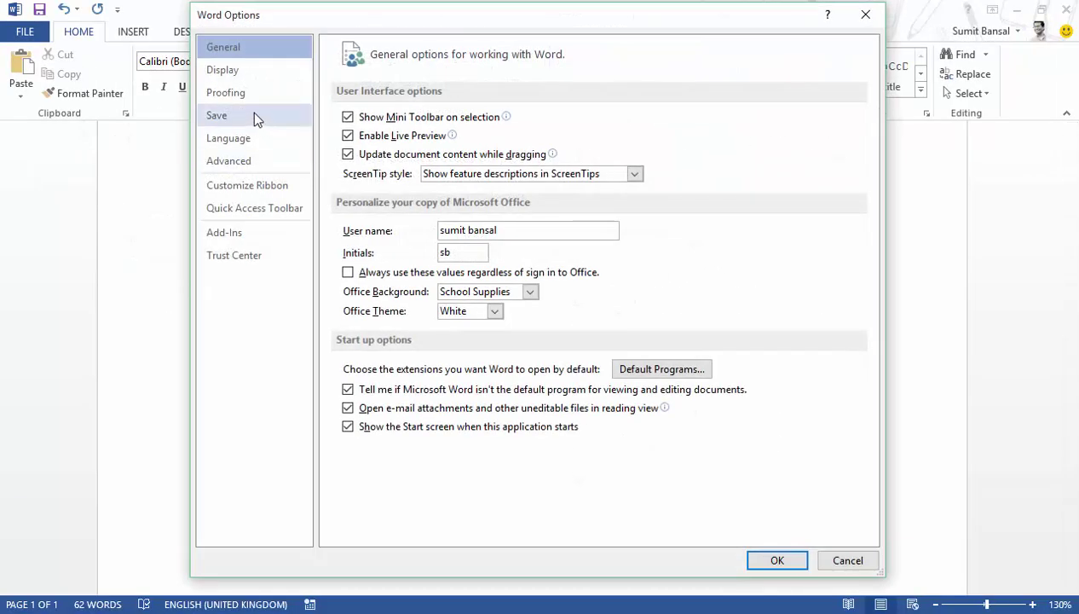
click(229, 95)
click(635, 120)
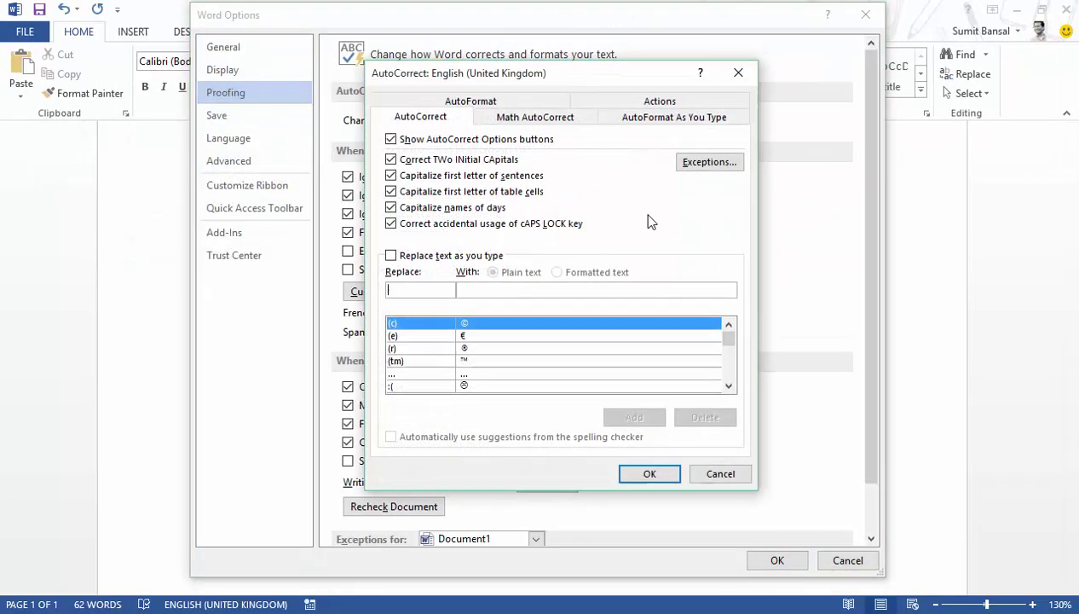
click(416, 258)
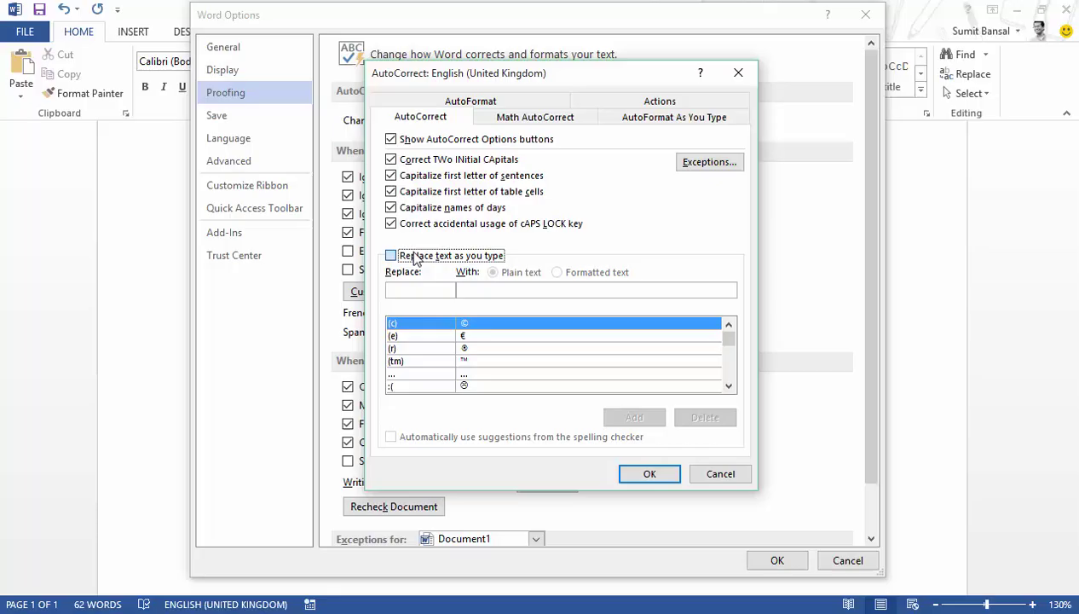
click(653, 475)
click(776, 560)
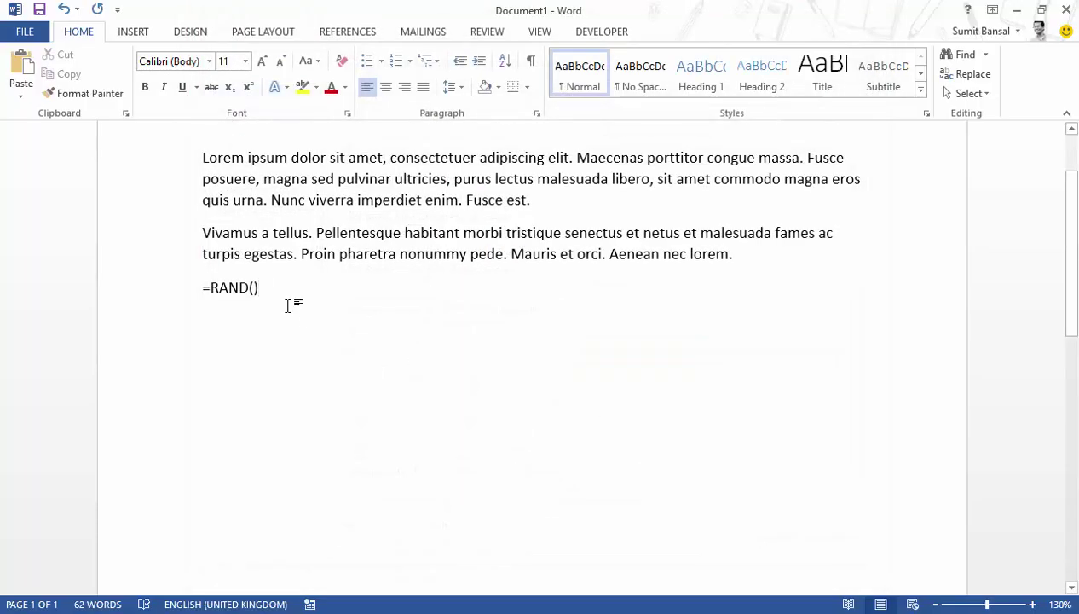
key(Return)
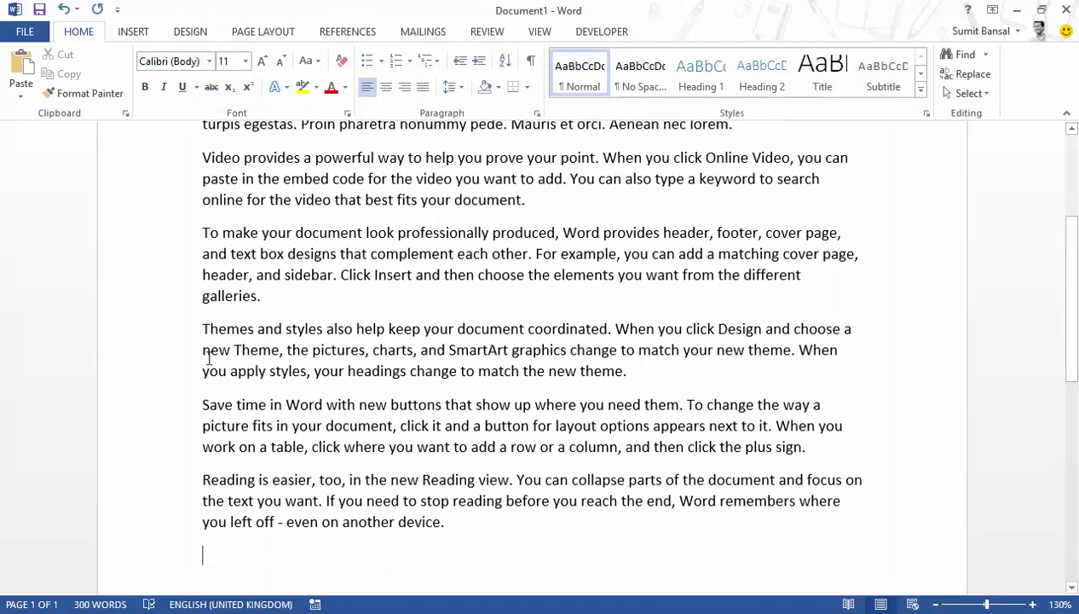